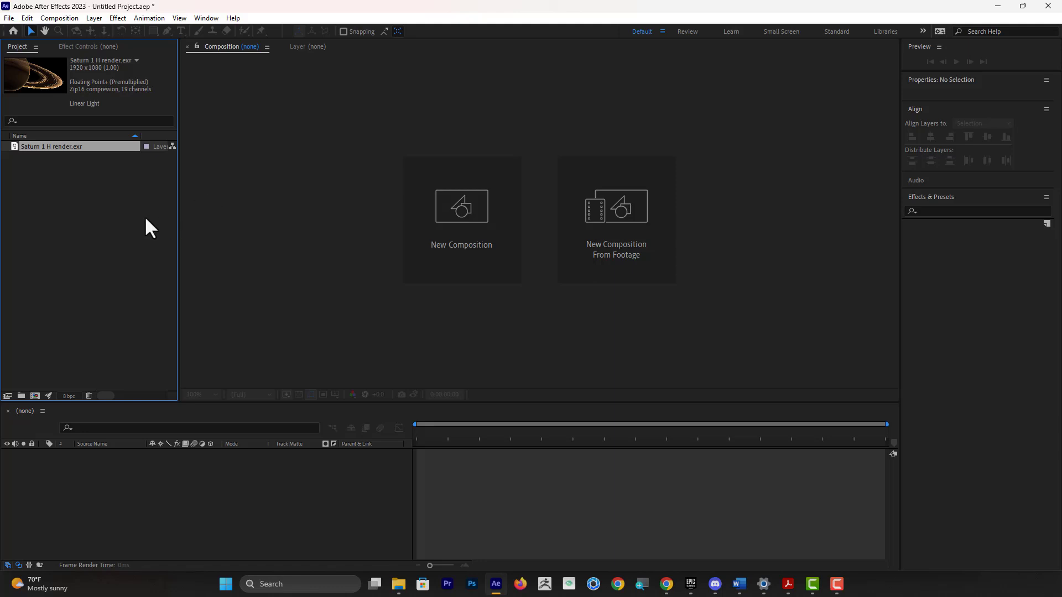
Create a 'Saturn 1 H render' composition from the Saturn 1 H render.exr footage.
left_click_drag(43, 144, 38, 397)
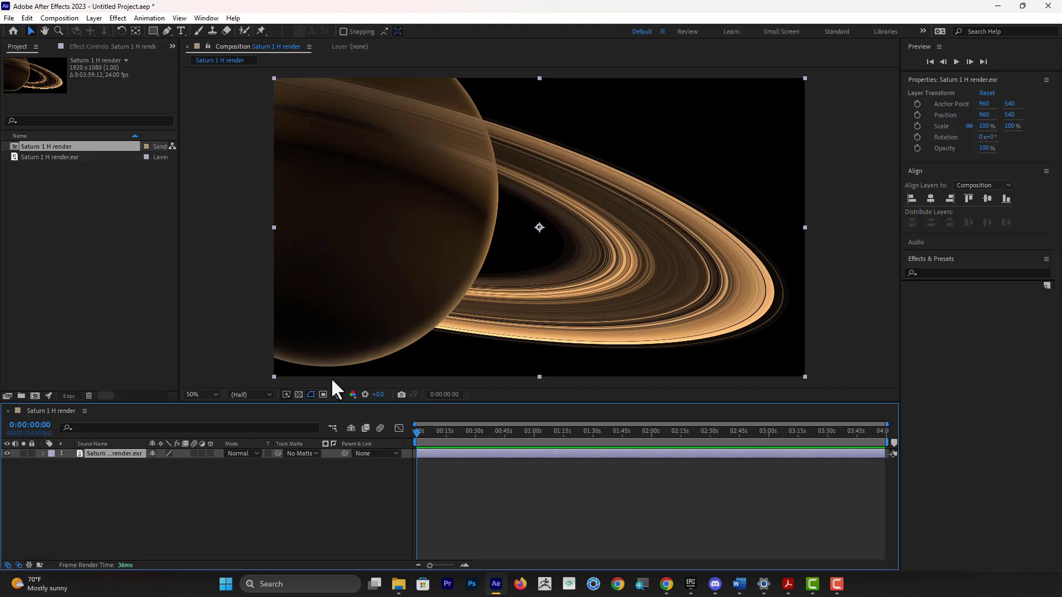
With no layer selected, start a new 1920×1080 red solid named Red Solid 1.
left_click(141, 507)
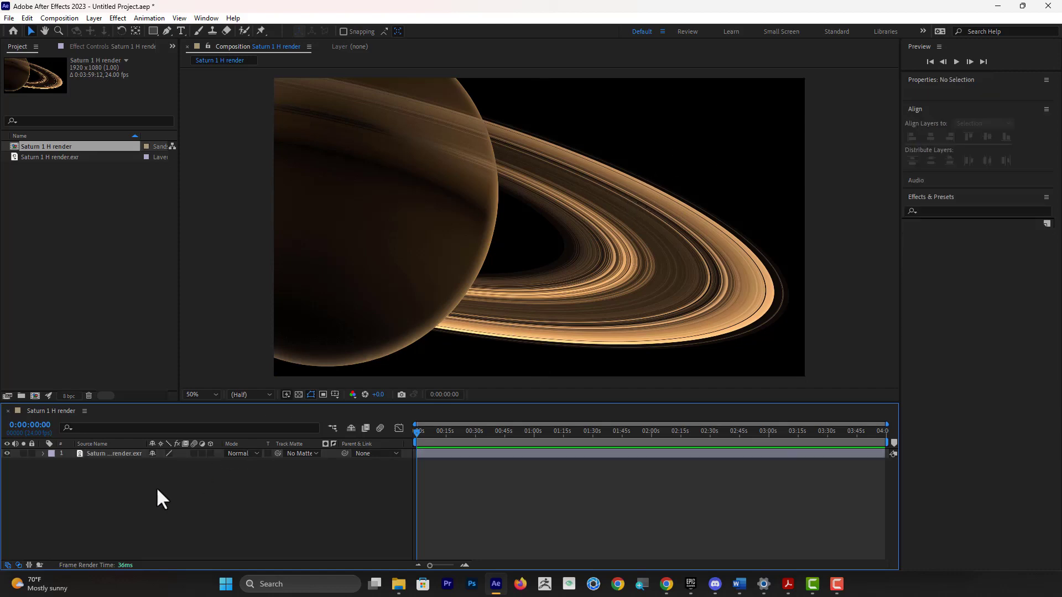
key("ctrl+y")
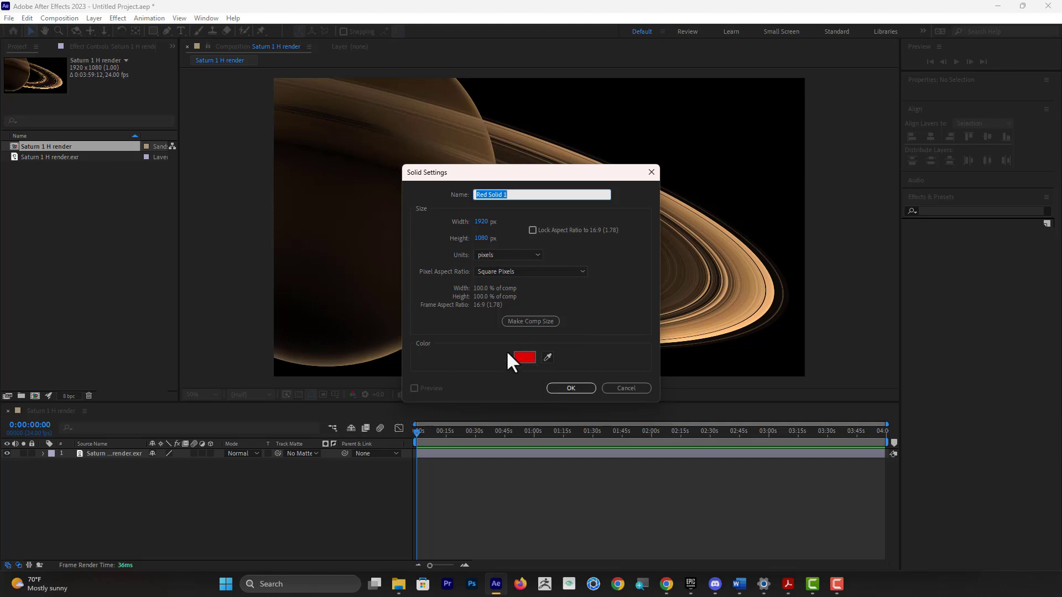
Add Red Solid 1 beneath the Saturn layer and view Saturn against the Transparency Grid.
left_click(567, 387)
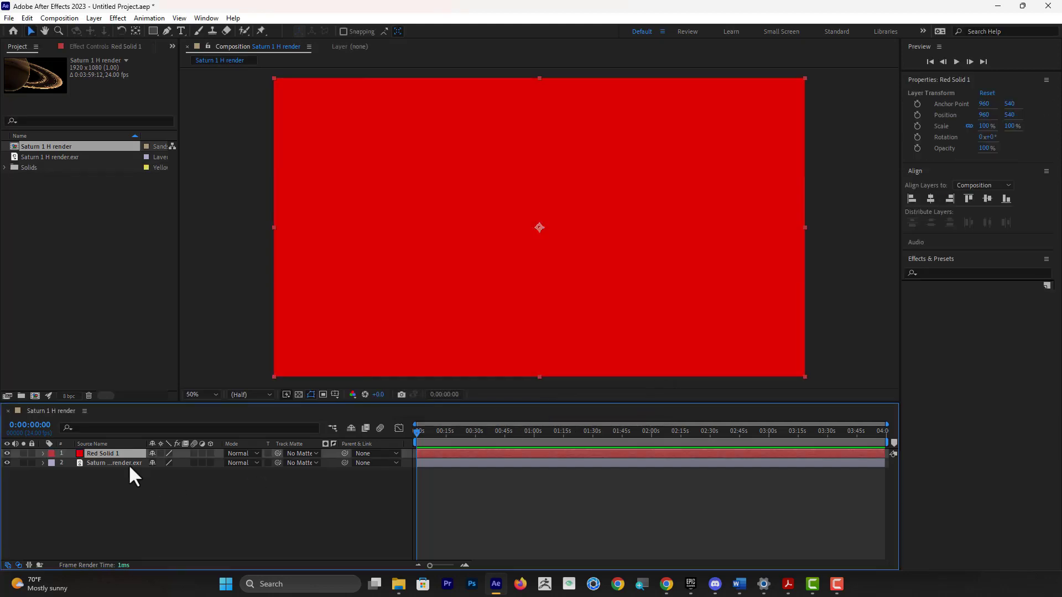
left_click_drag(104, 453, 104, 476)
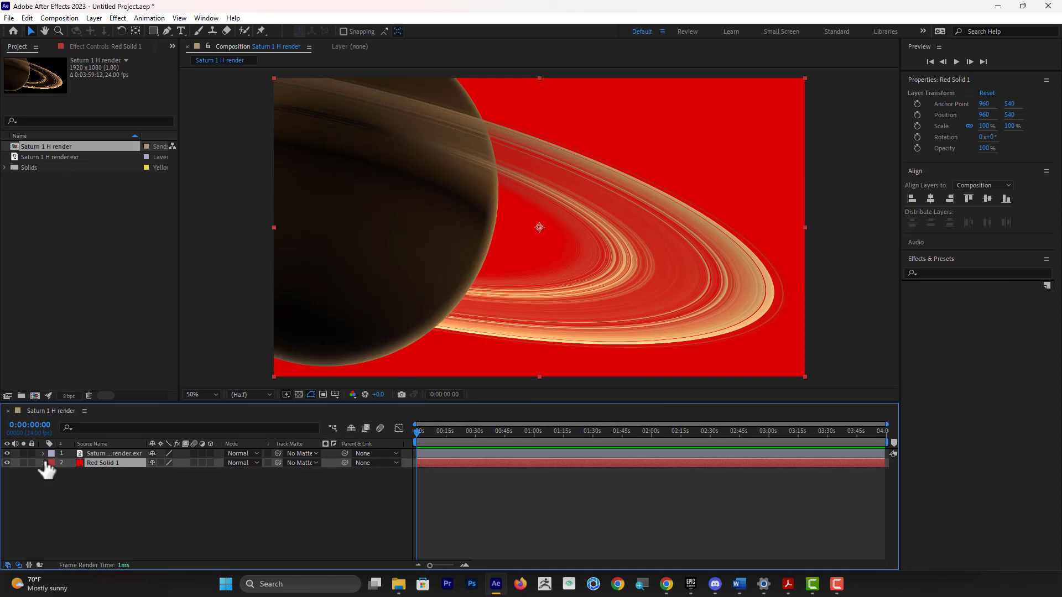
left_click(7, 463)
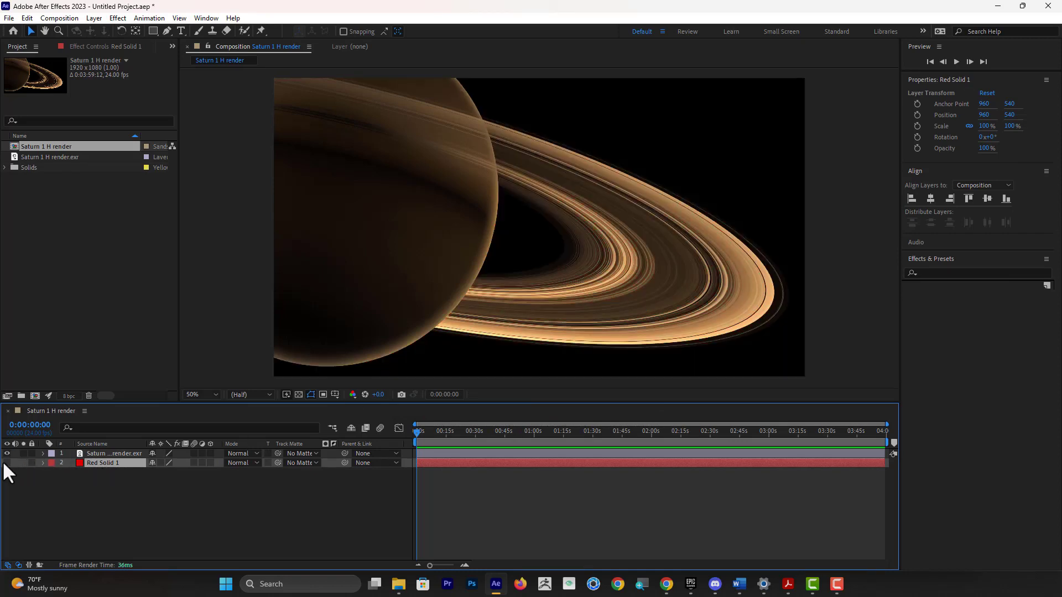
left_click(111, 452)
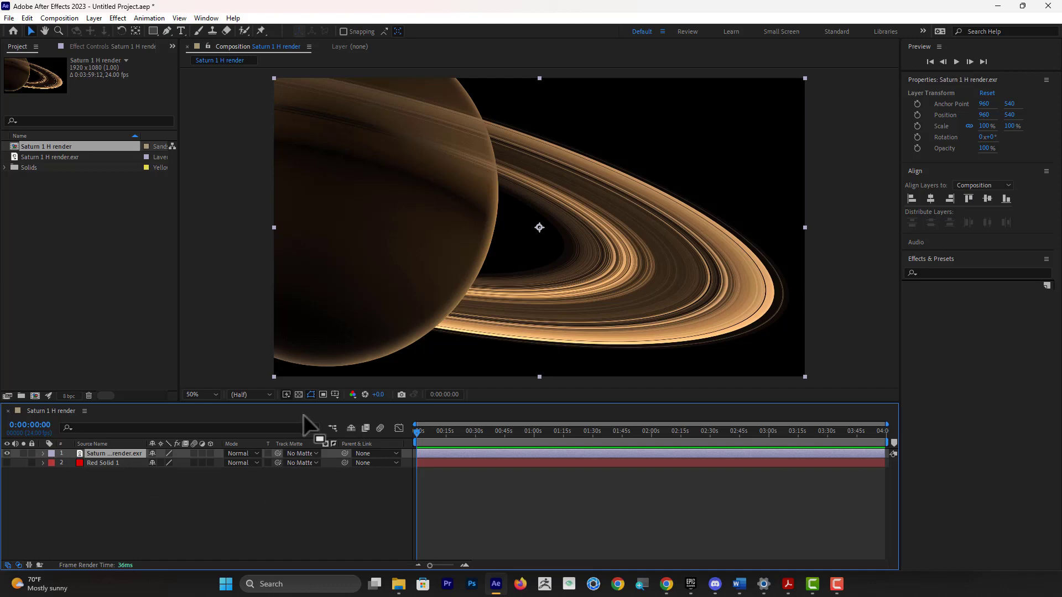
left_click(299, 394)
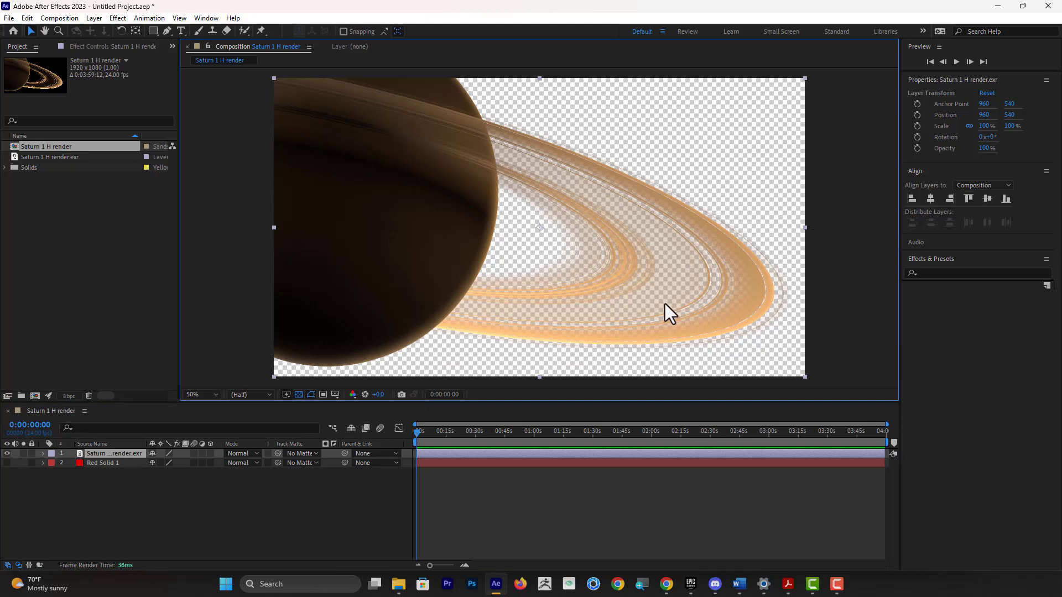
Toggle the red solid to compare Saturn's alpha edges, then delete Red Solid 1.
left_click(7, 463)
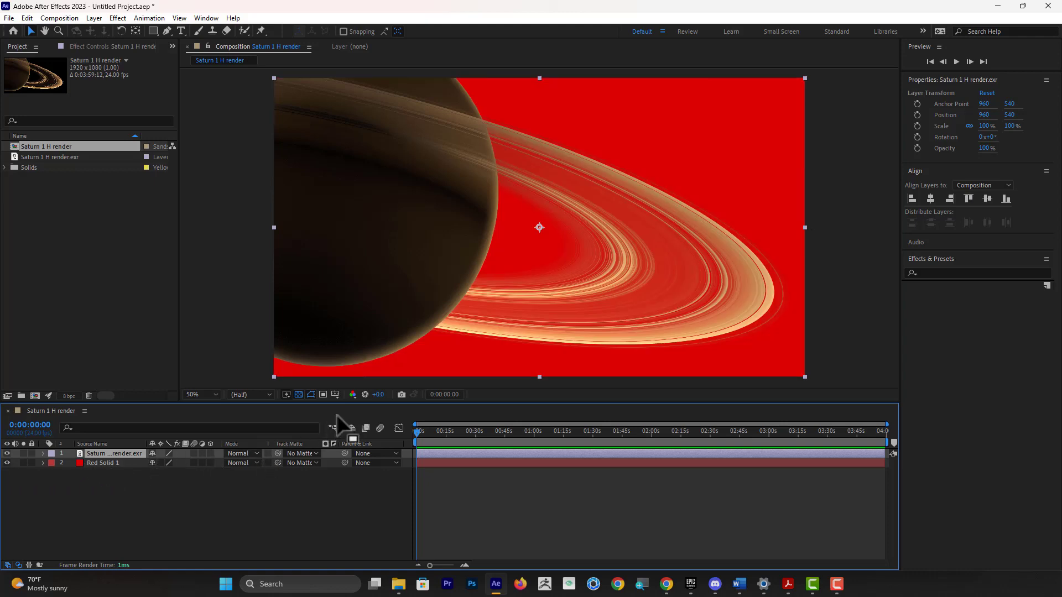
left_click(8, 463)
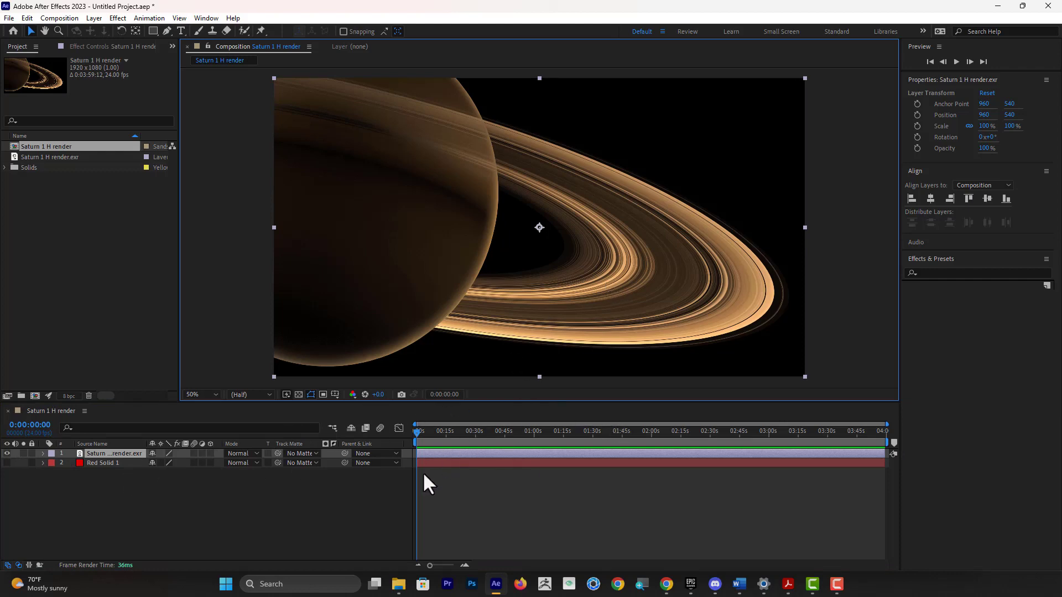
left_click(454, 473)
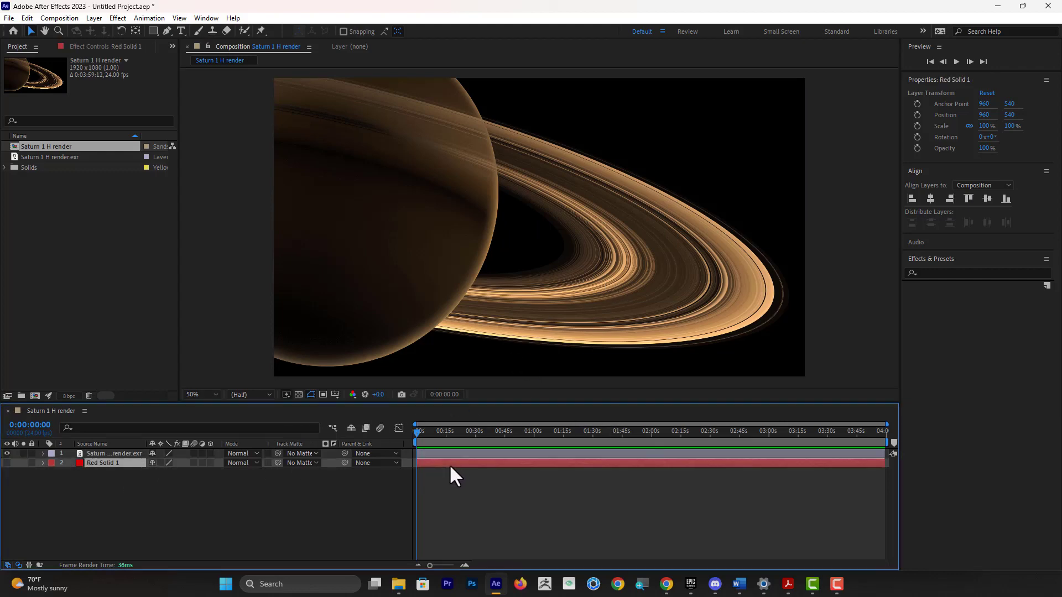
key("Delete")
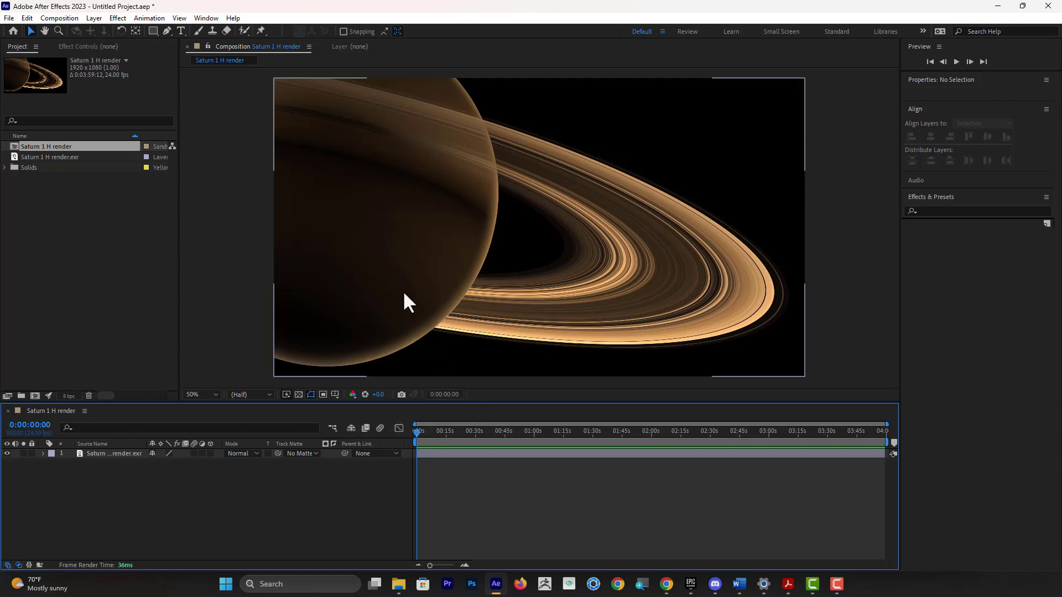
Keyframe Saturn's Position and Scale, reaching 158% scale and Y 824 at 0:00:02:18.
left_click(439, 267)
key("alt+shift+p")
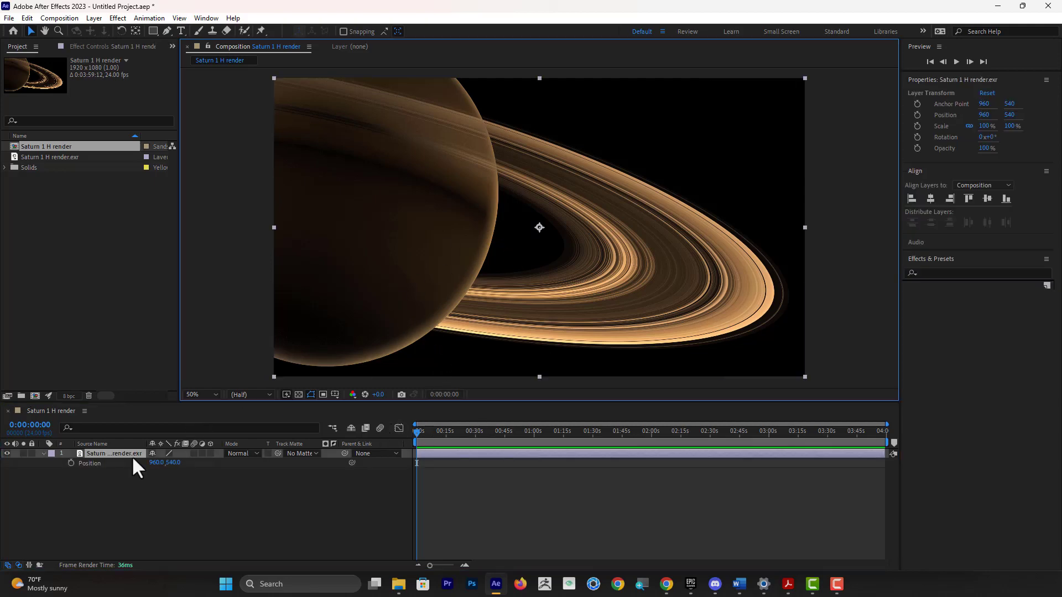
key("alt+shift+s")
scroll(458, 474, "up", 5)
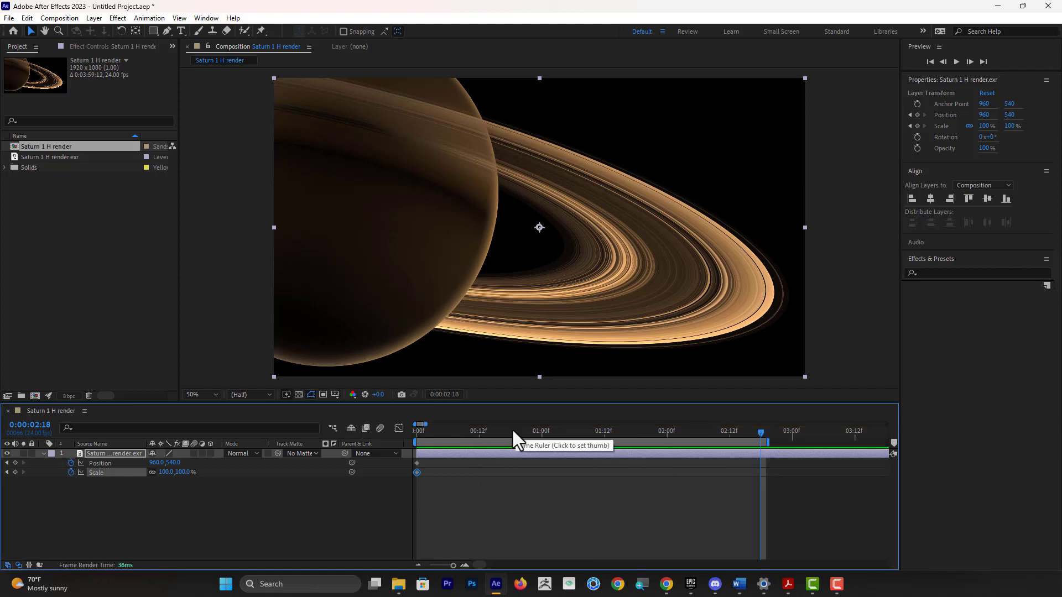
left_click_drag(165, 472, 330, 463)
Preview the push-in animation from the first frame, then deselect the Saturn layer.
left_click_drag(447, 431, 379, 431)
key("space")
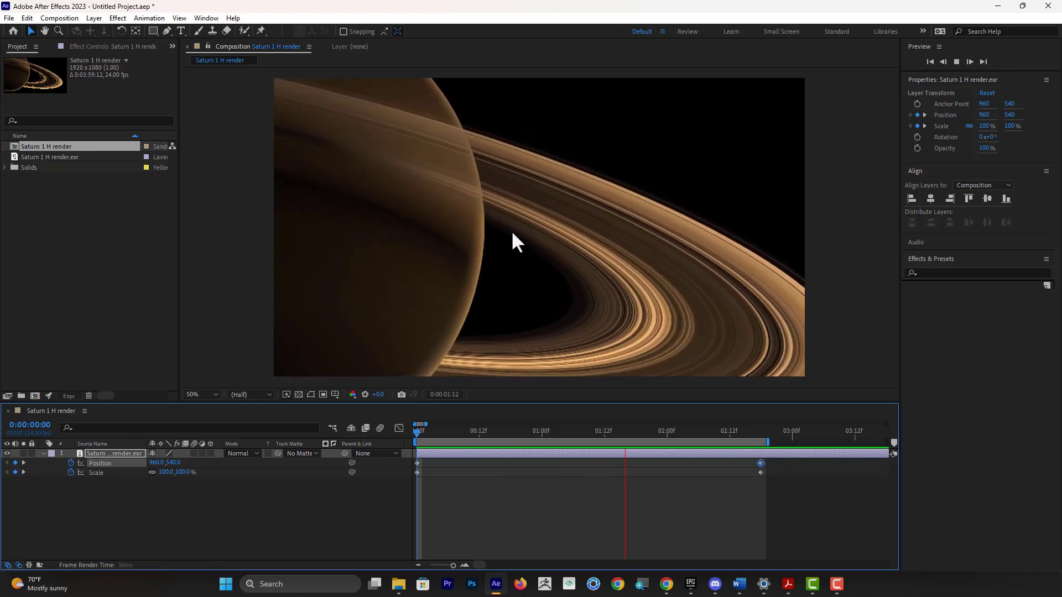
key("space")
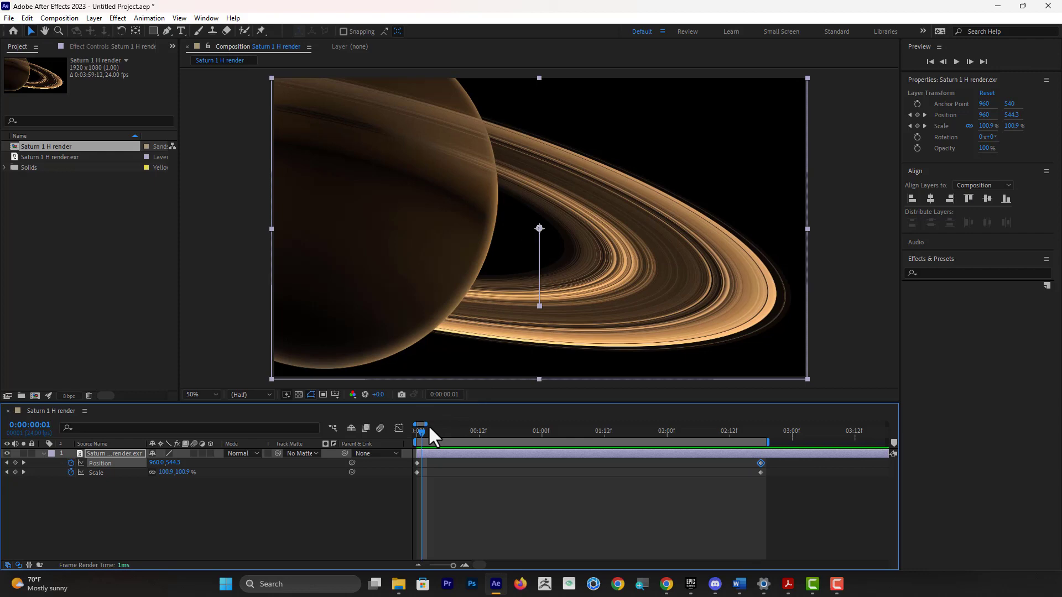
left_click_drag(437, 428, 380, 429)
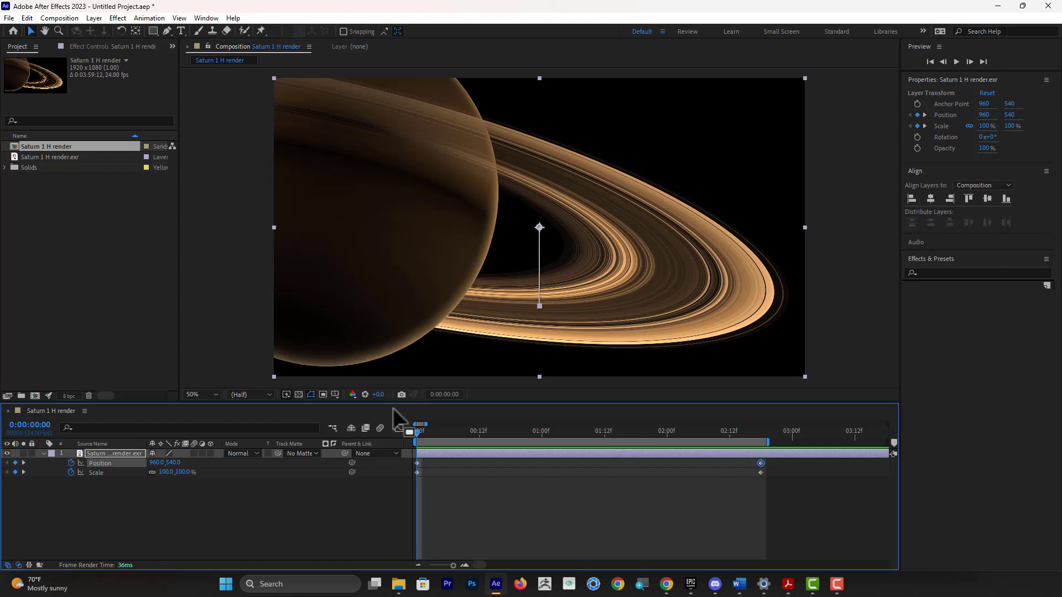
left_click(227, 521)
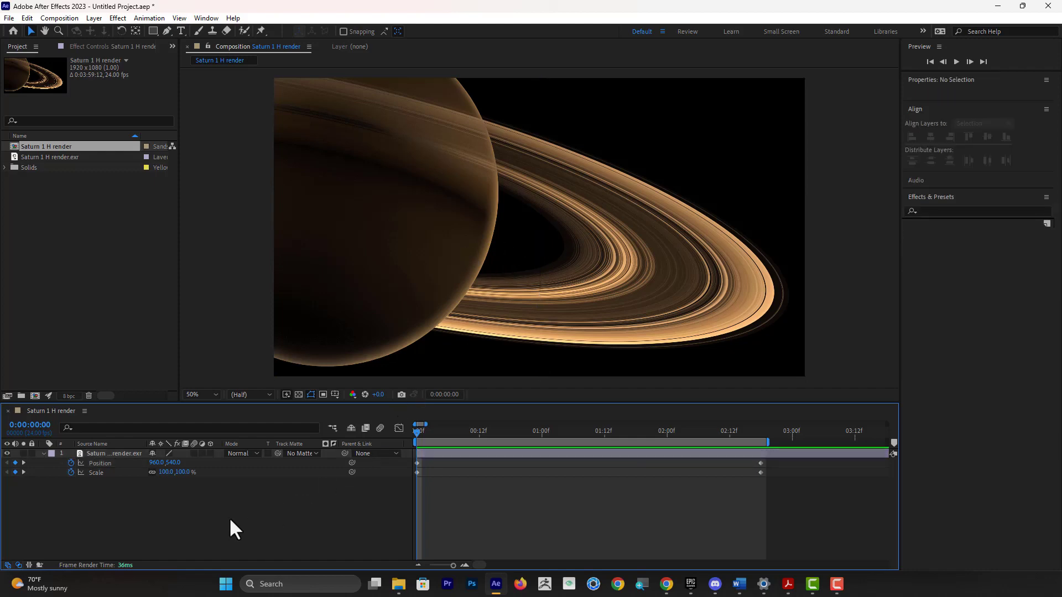
Add the Saturn comp to the Render Queue and set its output format to QuickTime.
left_click(60, 18)
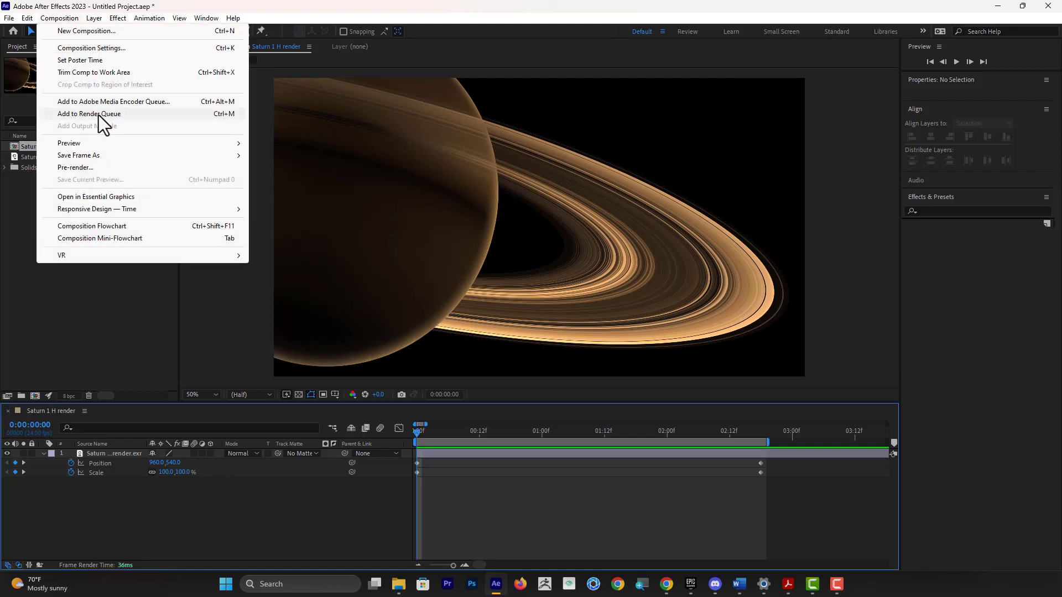
left_click(98, 115)
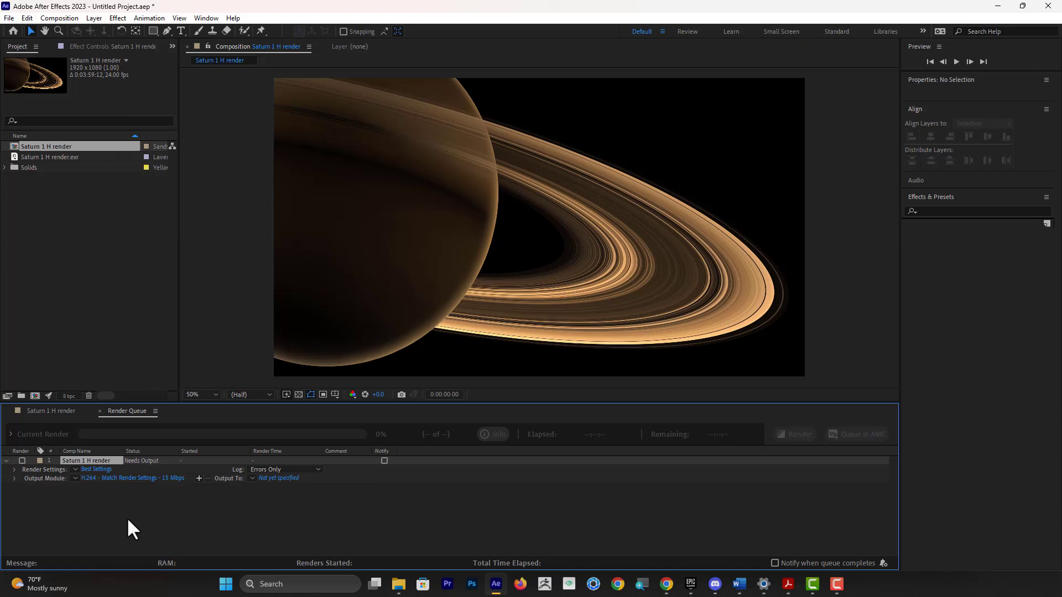
left_click(107, 478)
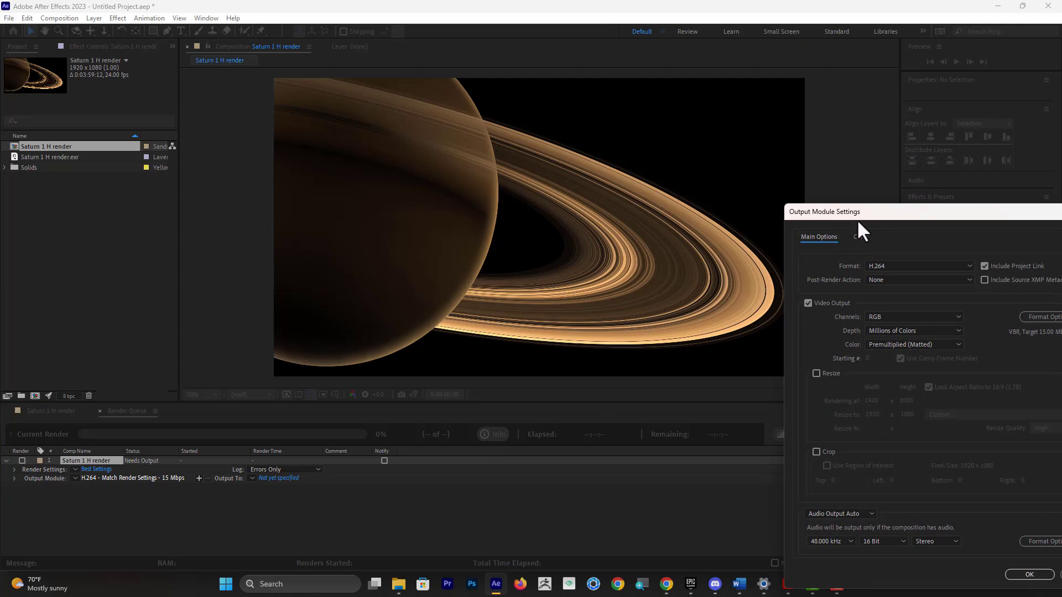
left_click_drag(857, 219, 583, 162)
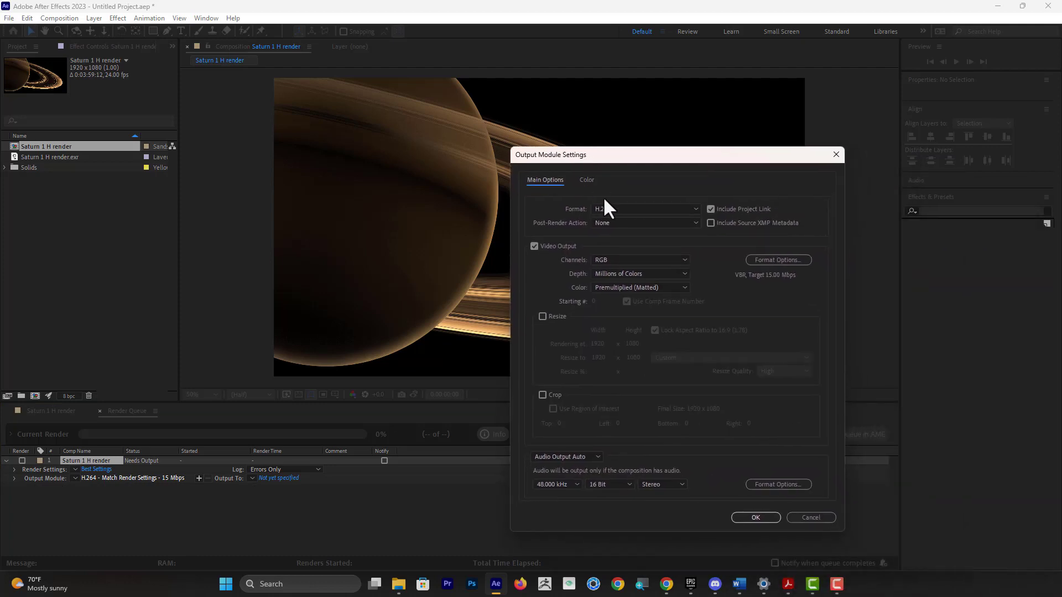
left_click(653, 210)
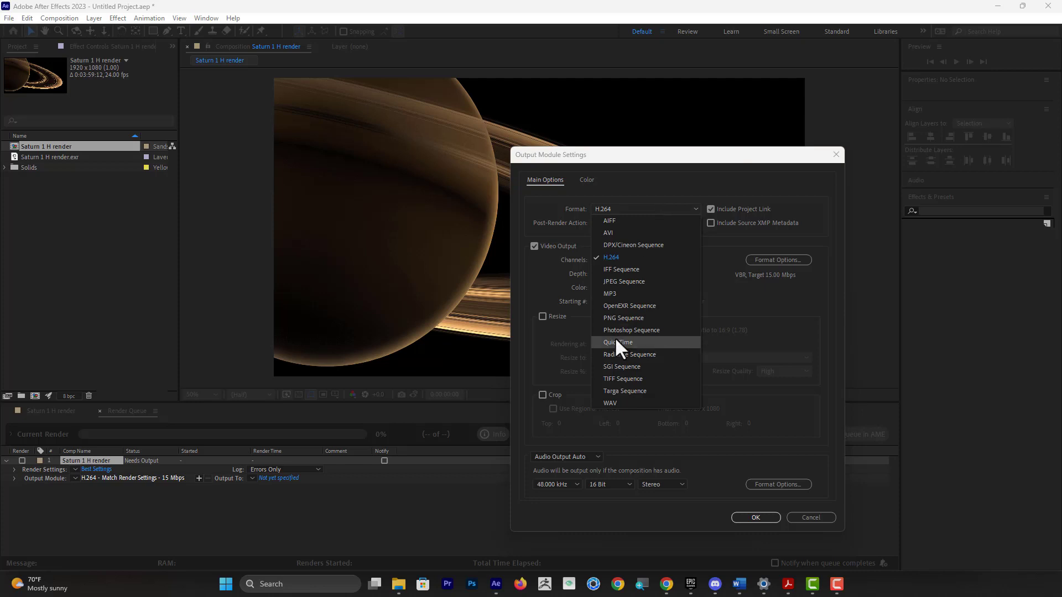
left_click(635, 341)
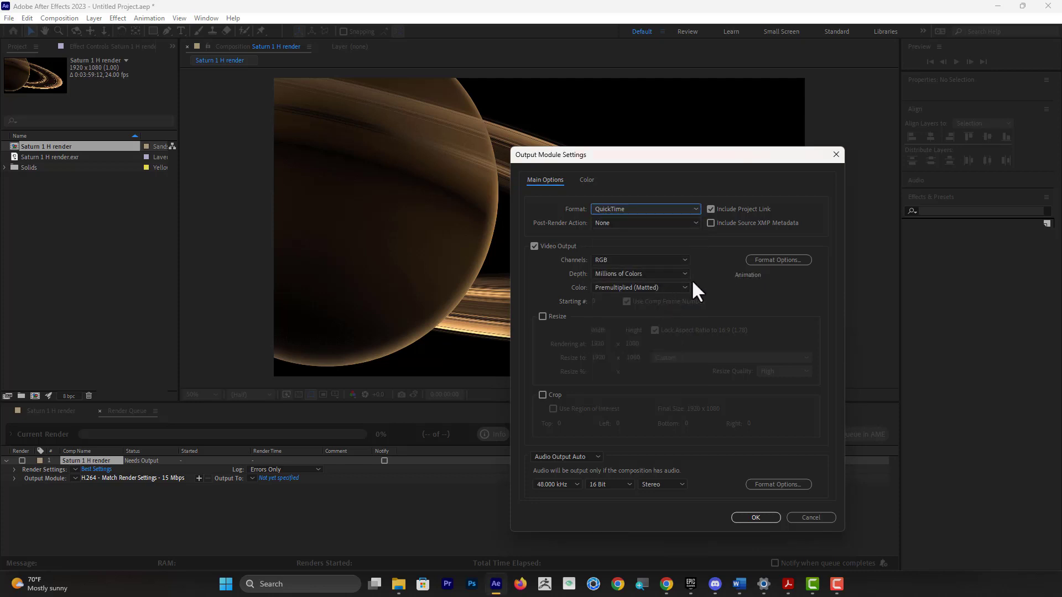
Keep Animation as the video codec in the QuickTime format options.
left_click(760, 261)
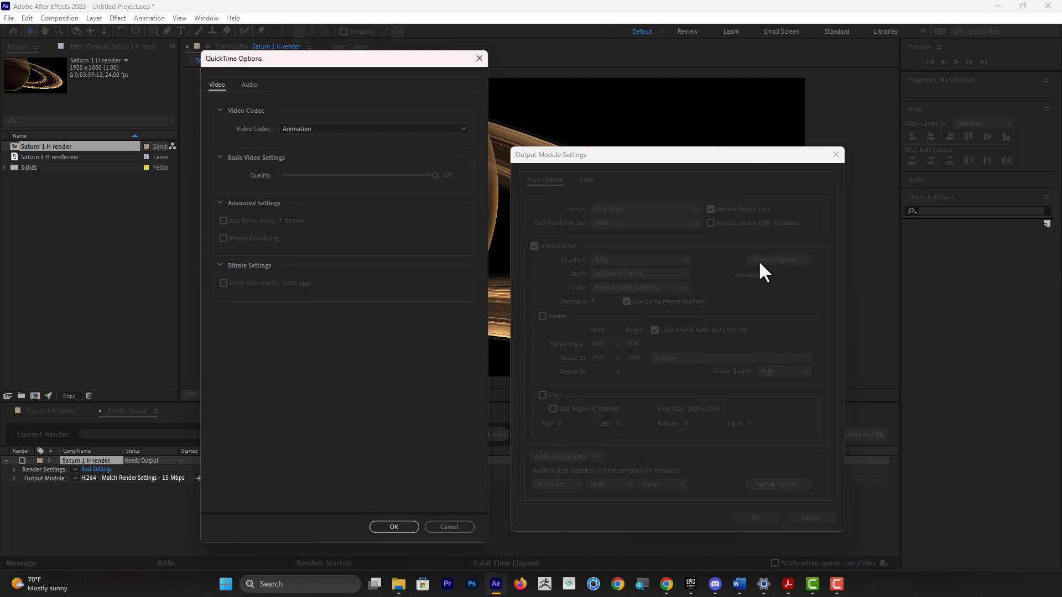
left_click(325, 131)
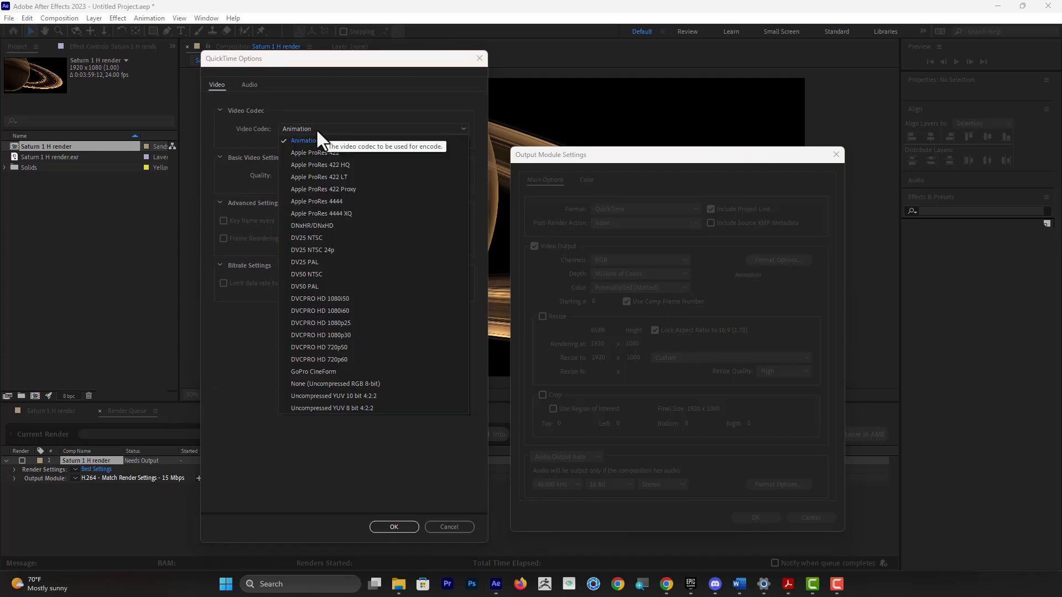
left_click(331, 140)
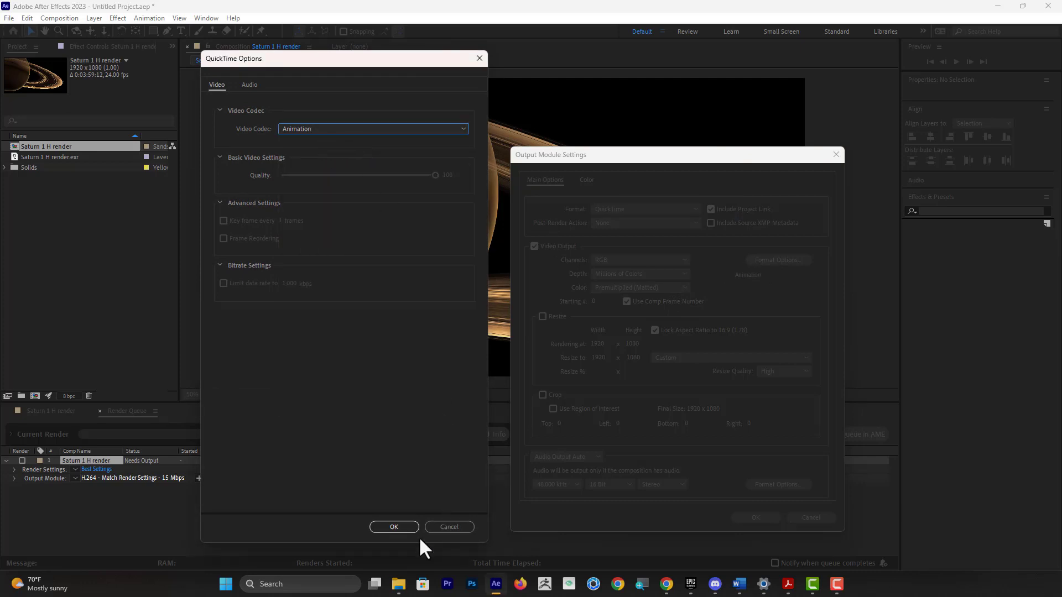
left_click(398, 524)
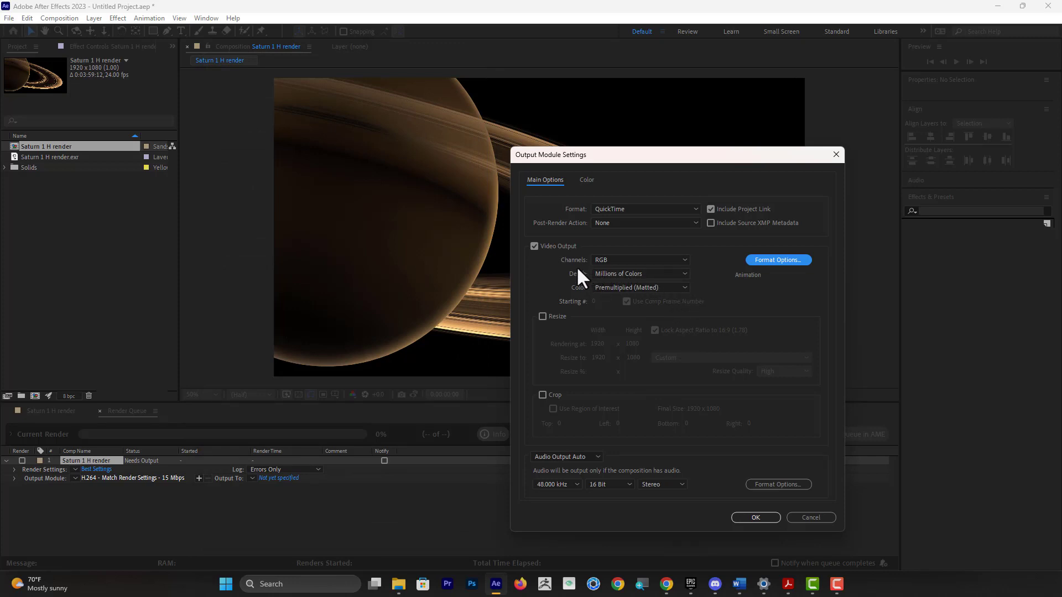
Set output channels to RGB + Alpha and apply, writing Saturn 1 H render.mov.
left_click(630, 261)
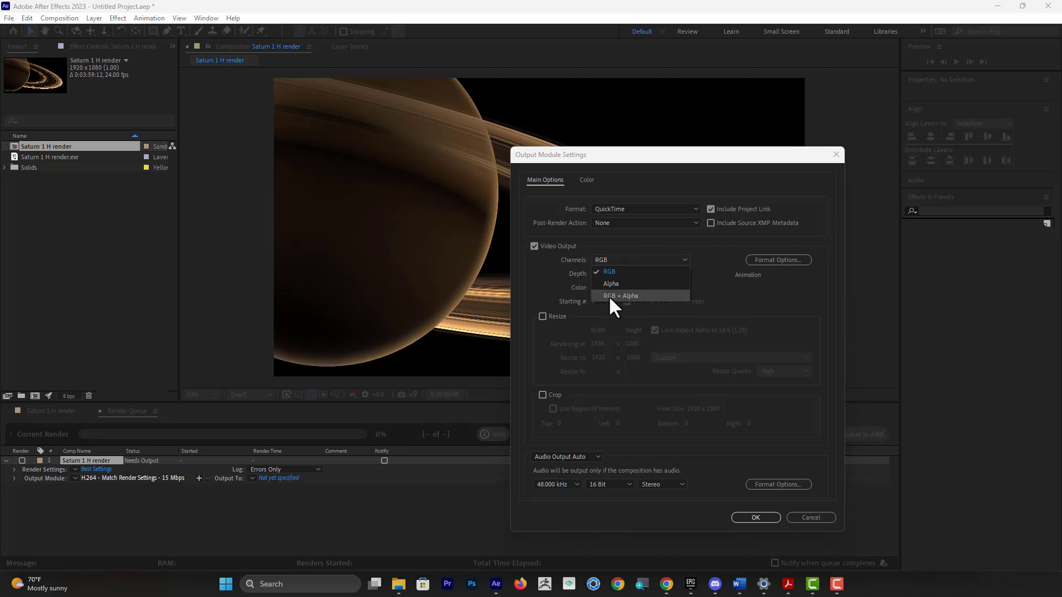
left_click(622, 299)
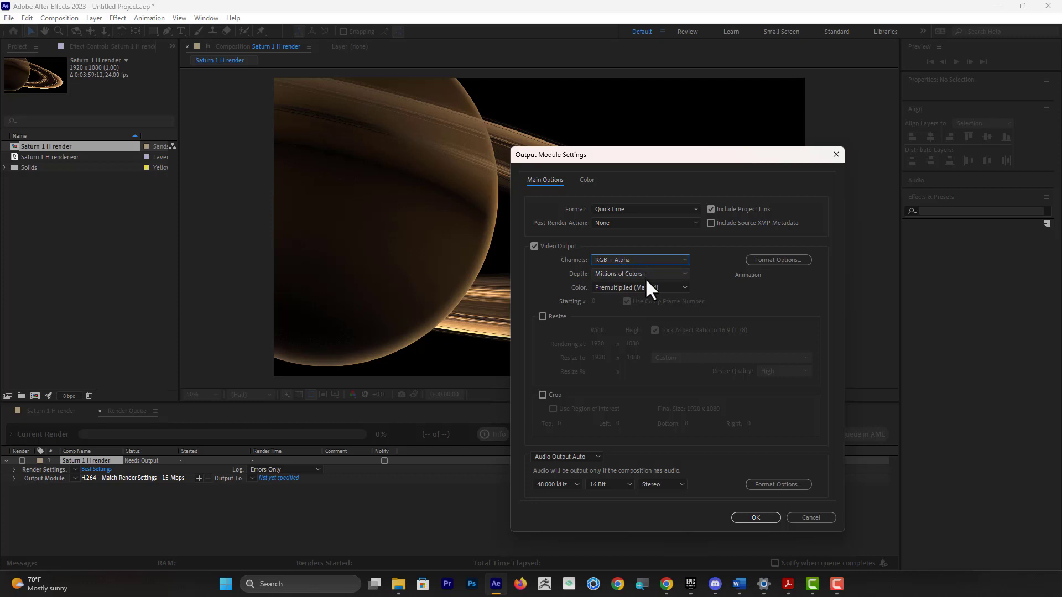
left_click(636, 258)
left_click(614, 271)
left_click(622, 260)
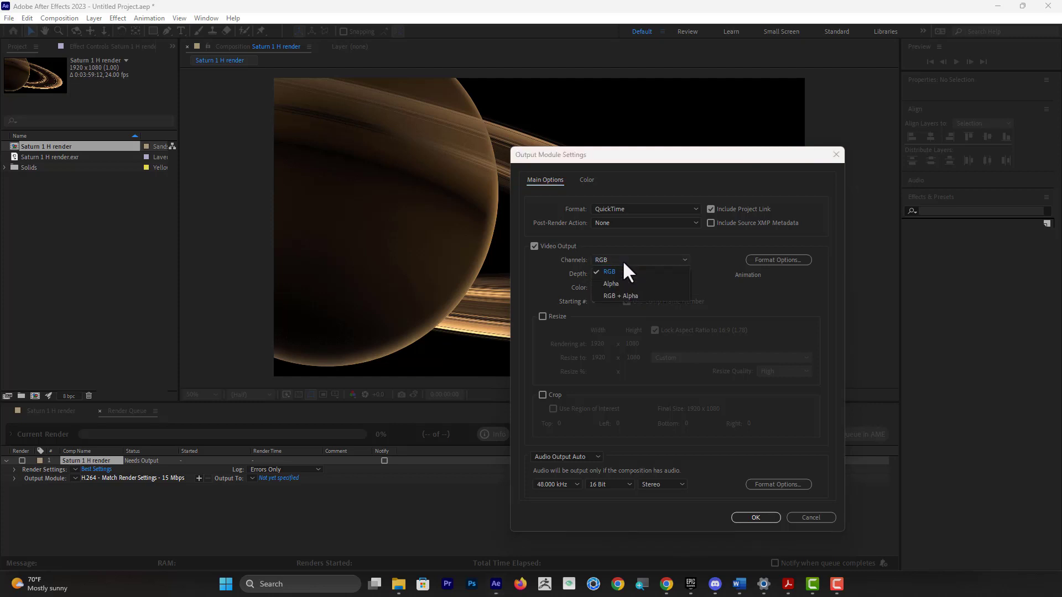
left_click(620, 296)
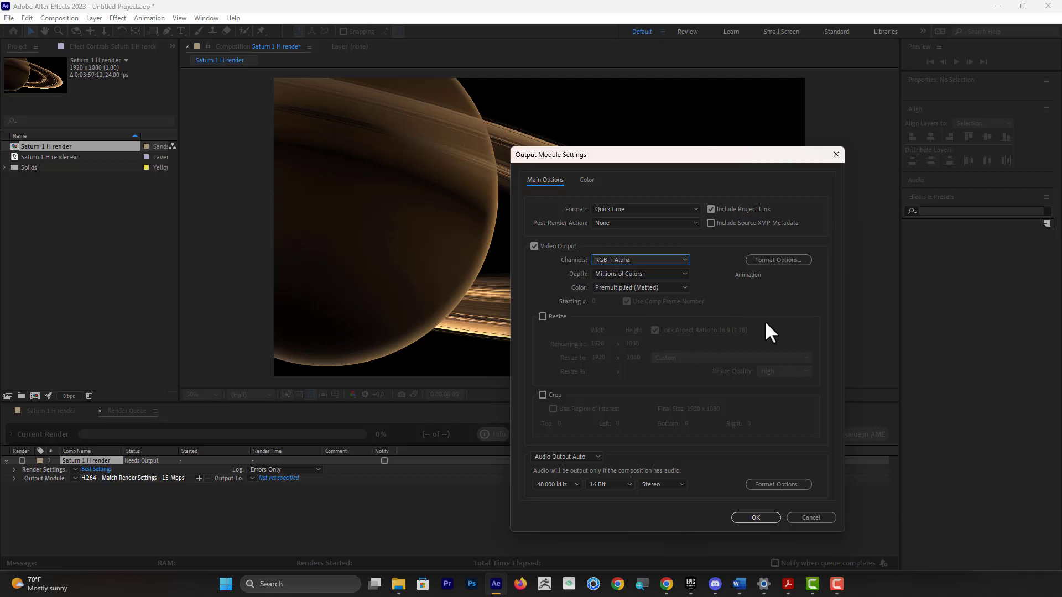
key("Return")
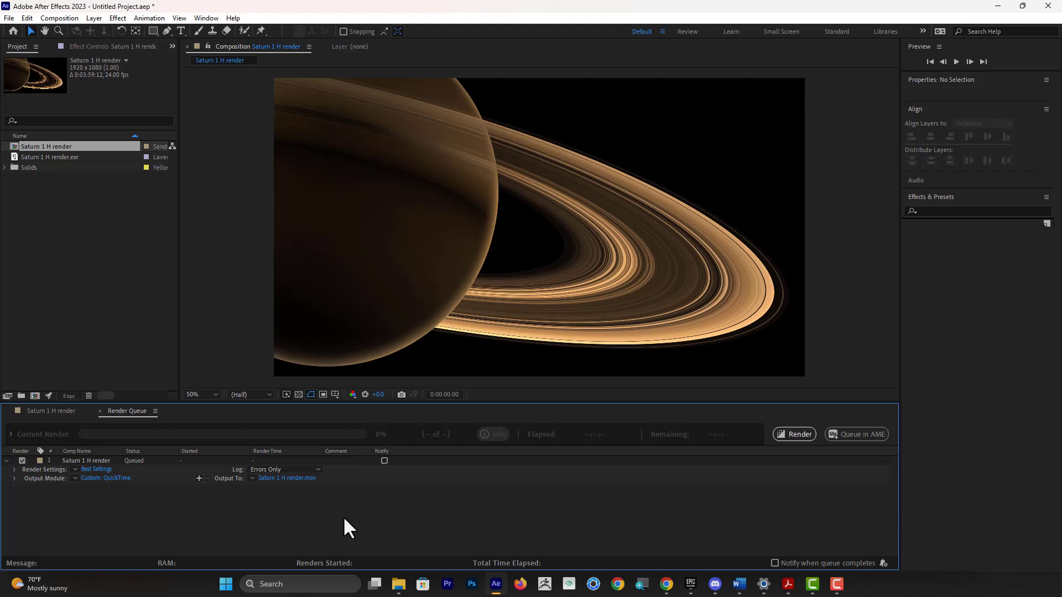
In the Custom: QuickTime output module, replace the QuickTime format with PNG Sequence.
left_click(121, 479)
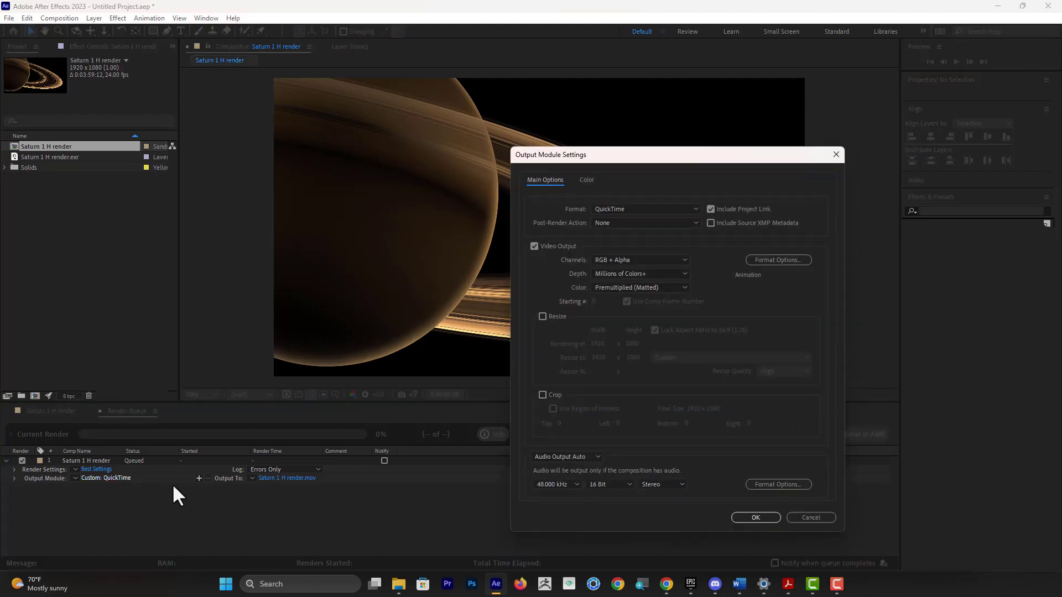
left_click(621, 210)
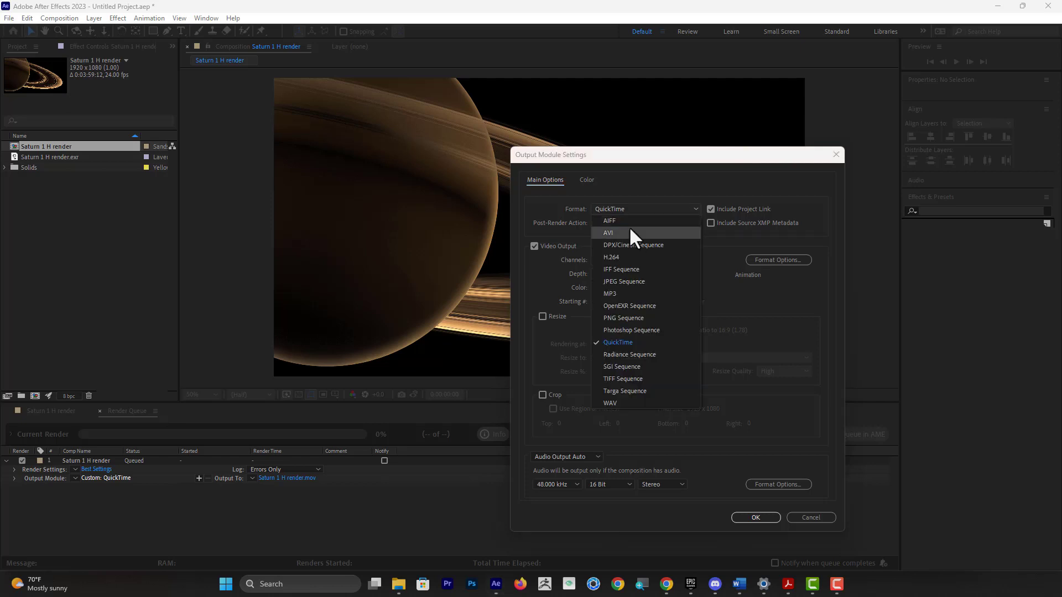
left_click(634, 317)
left_click(652, 210)
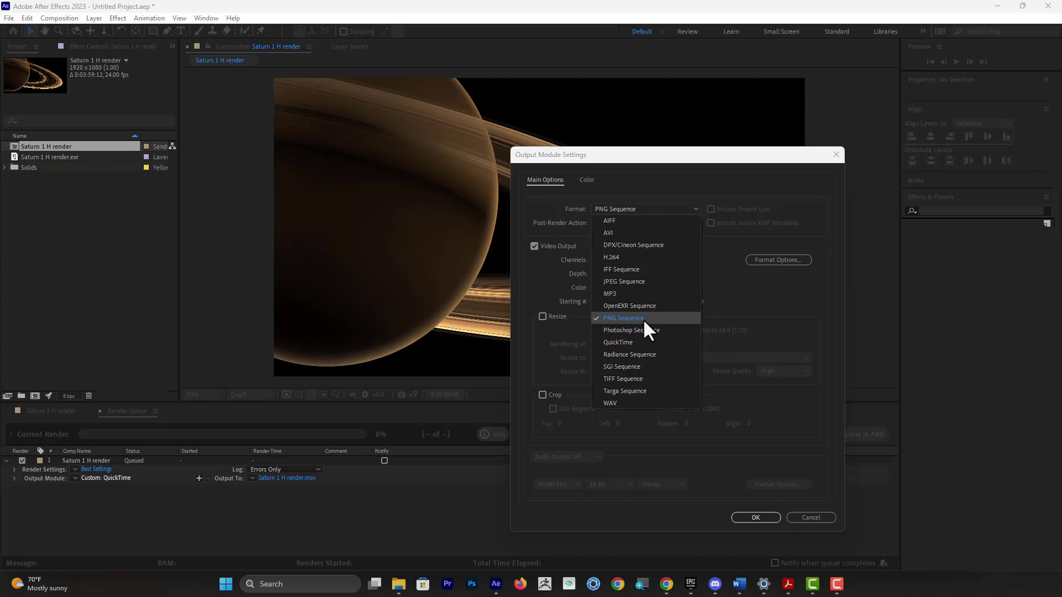
Set the format to TIFF Sequence with LZW compression, outputting Saturn 1 H render_[#####].tif.
left_click(616, 380)
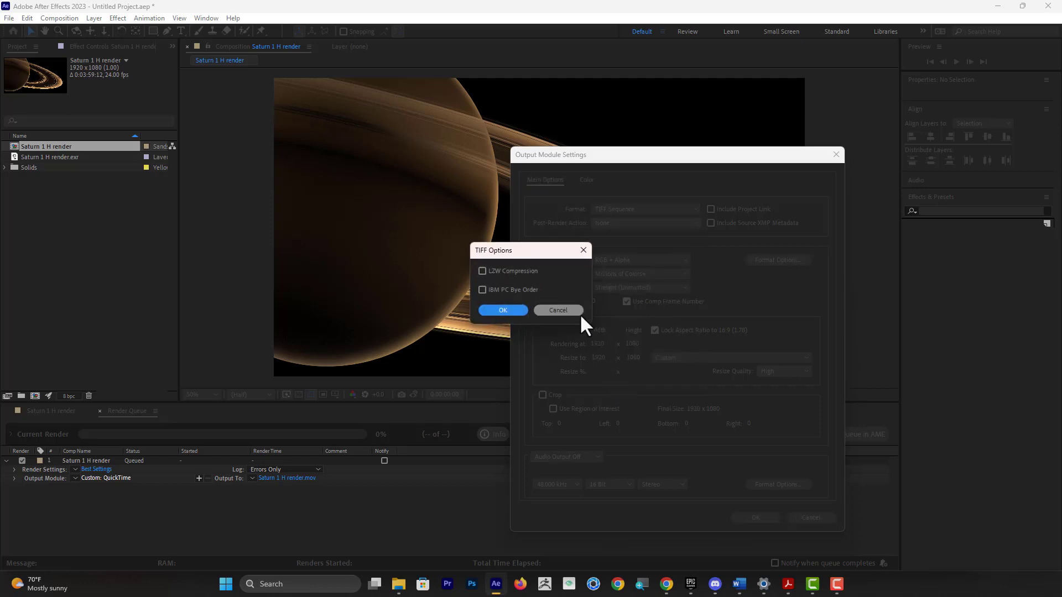
left_click(526, 271)
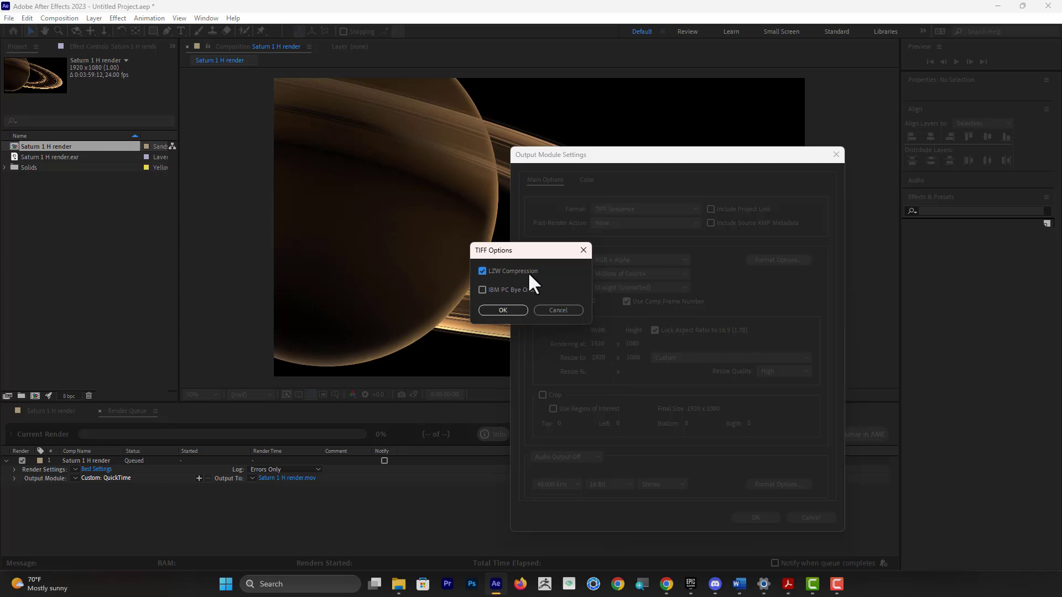
left_click(503, 310)
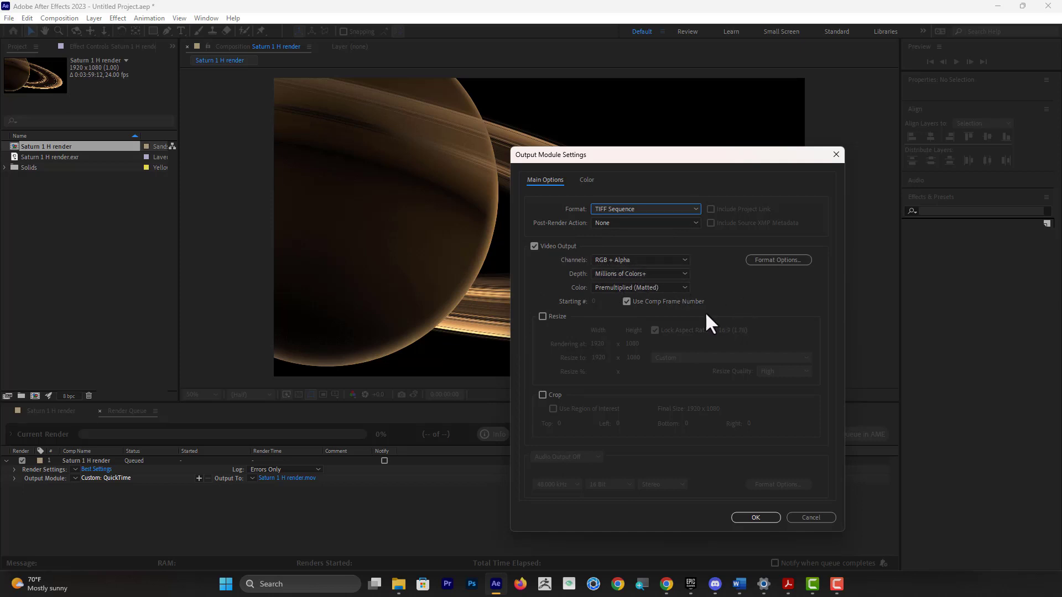
left_click(756, 517)
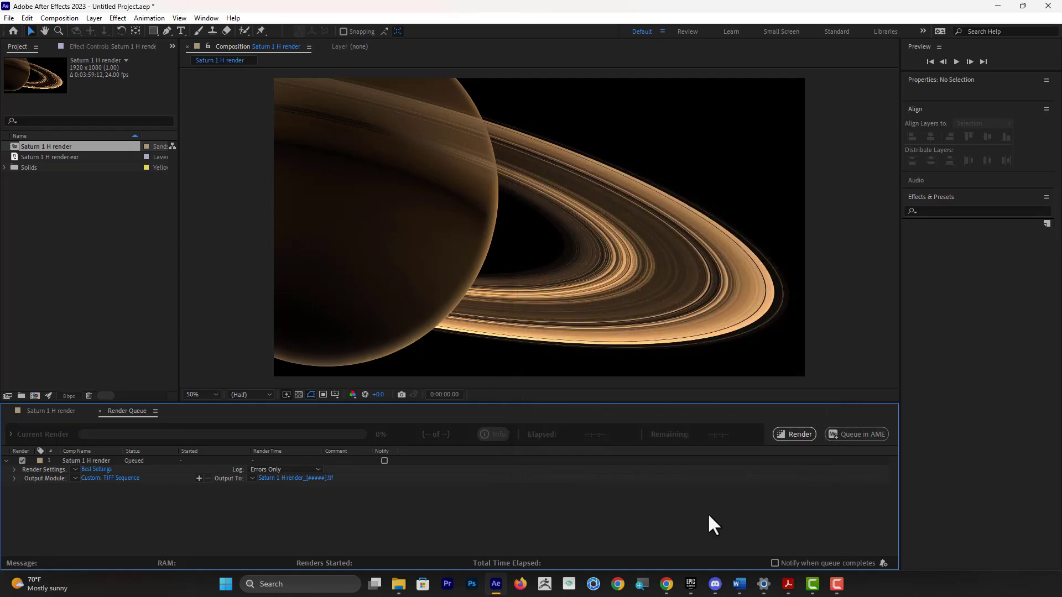